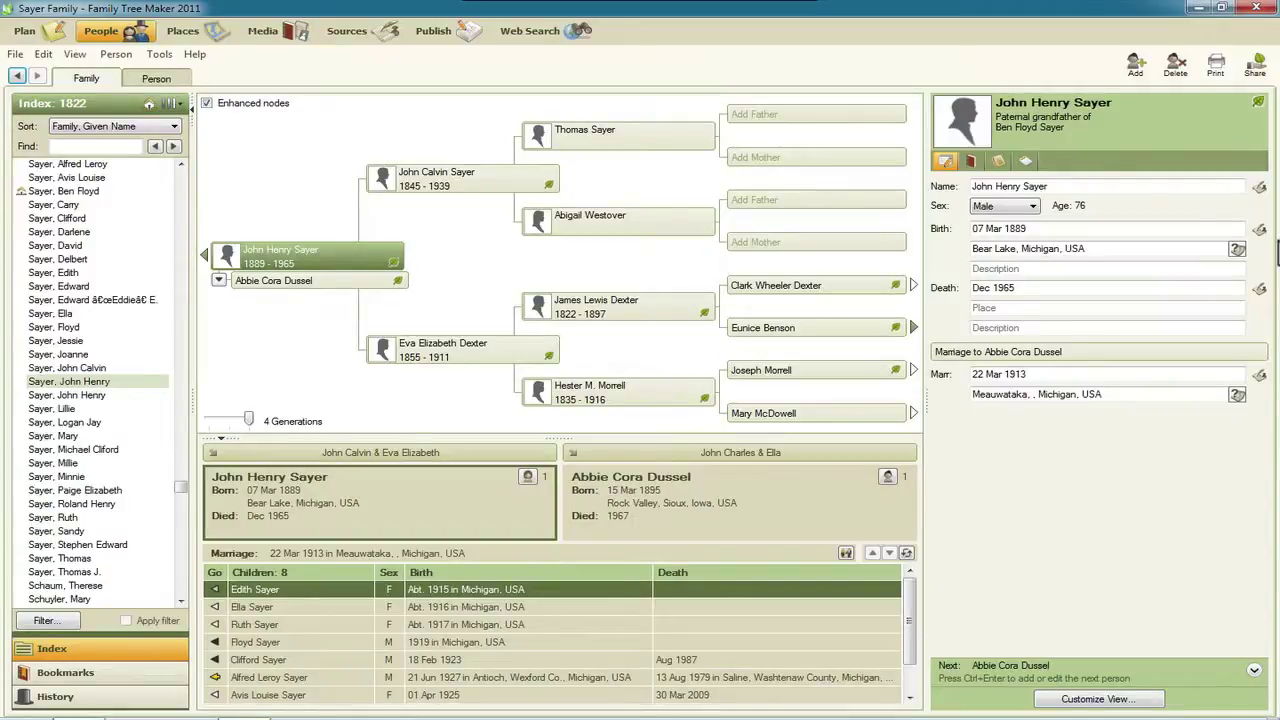
Create a pedigree chart for the selected person and show its available layout choices
mouse_move(310, 268)
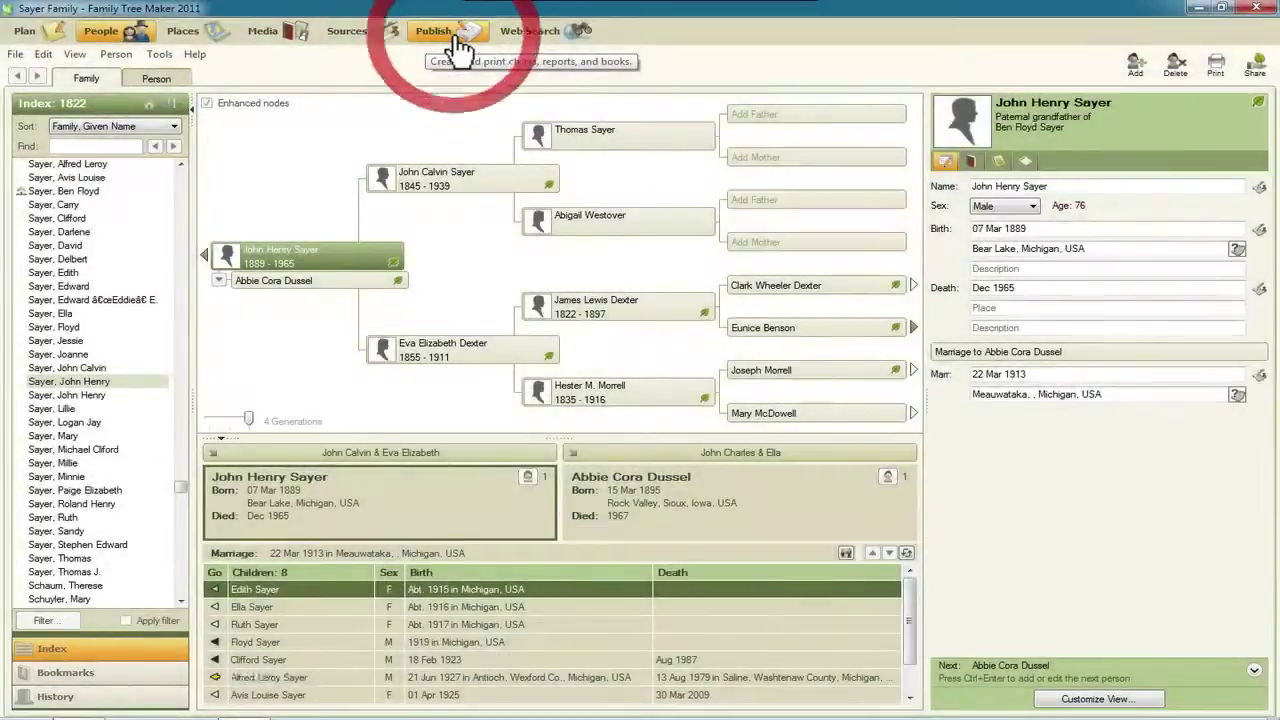
left_click(455, 38)
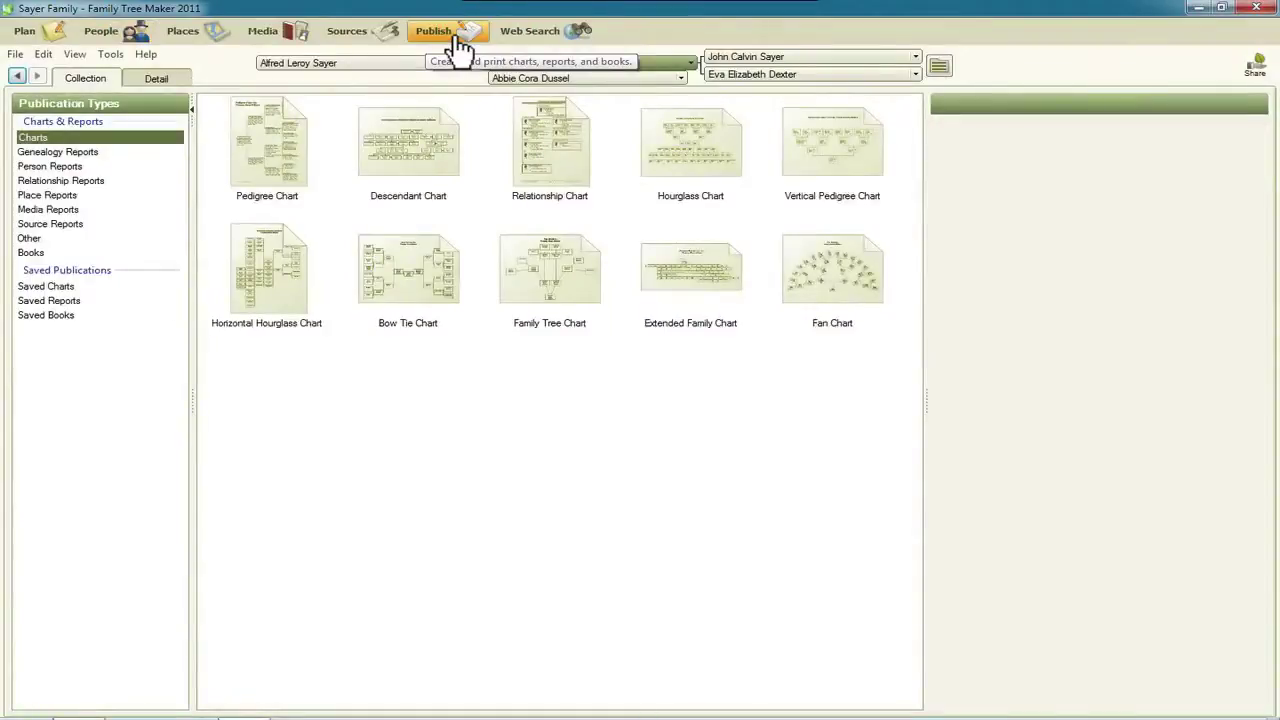
left_click(277, 155)
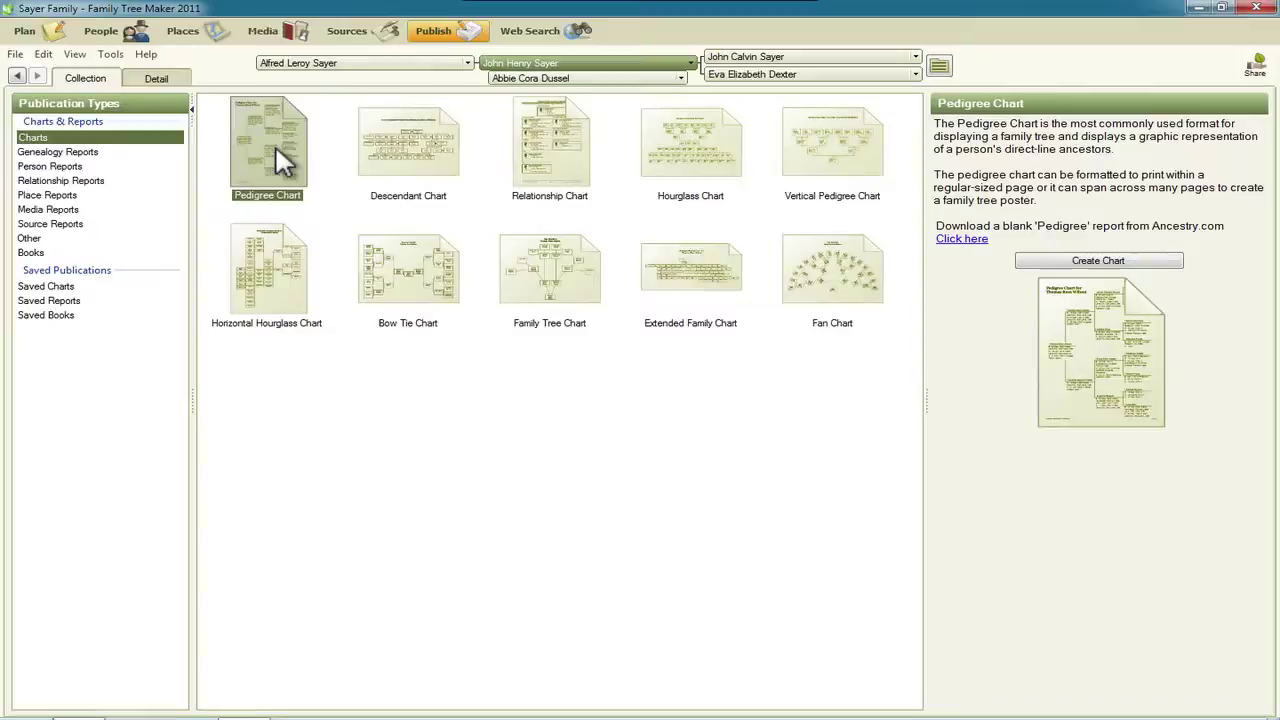
left_click(1097, 263)
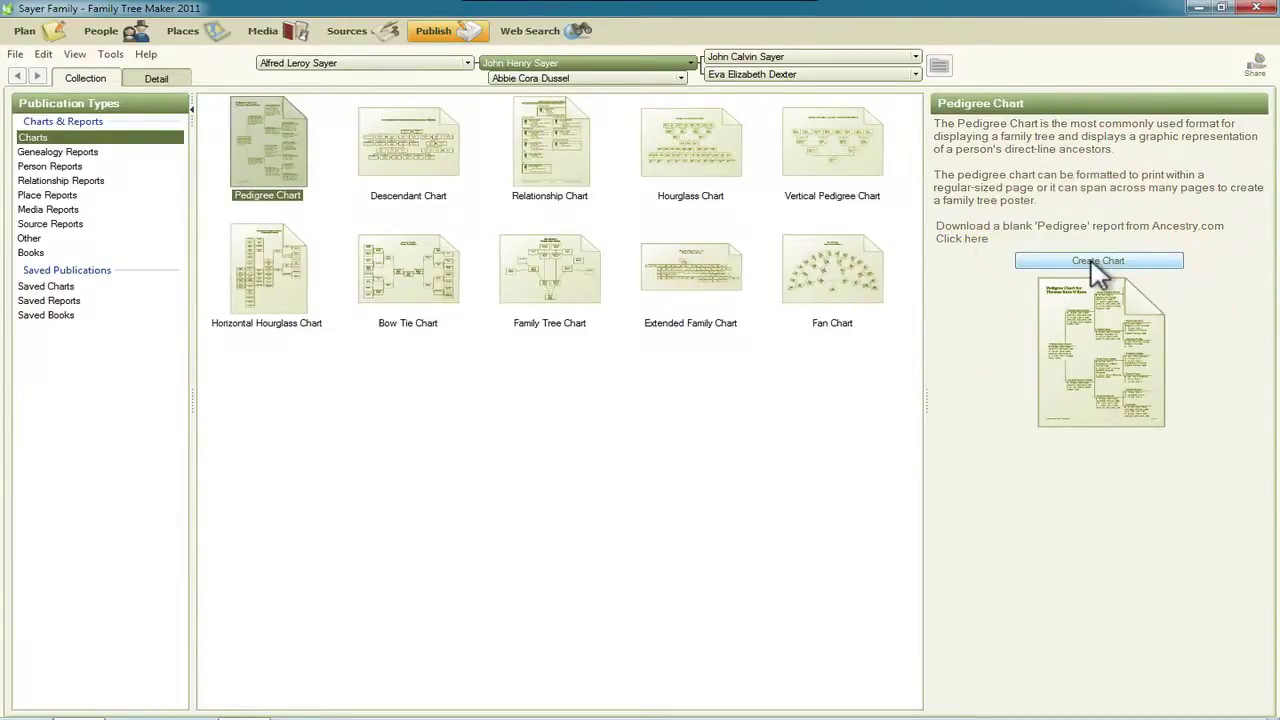
left_click(1095, 263)
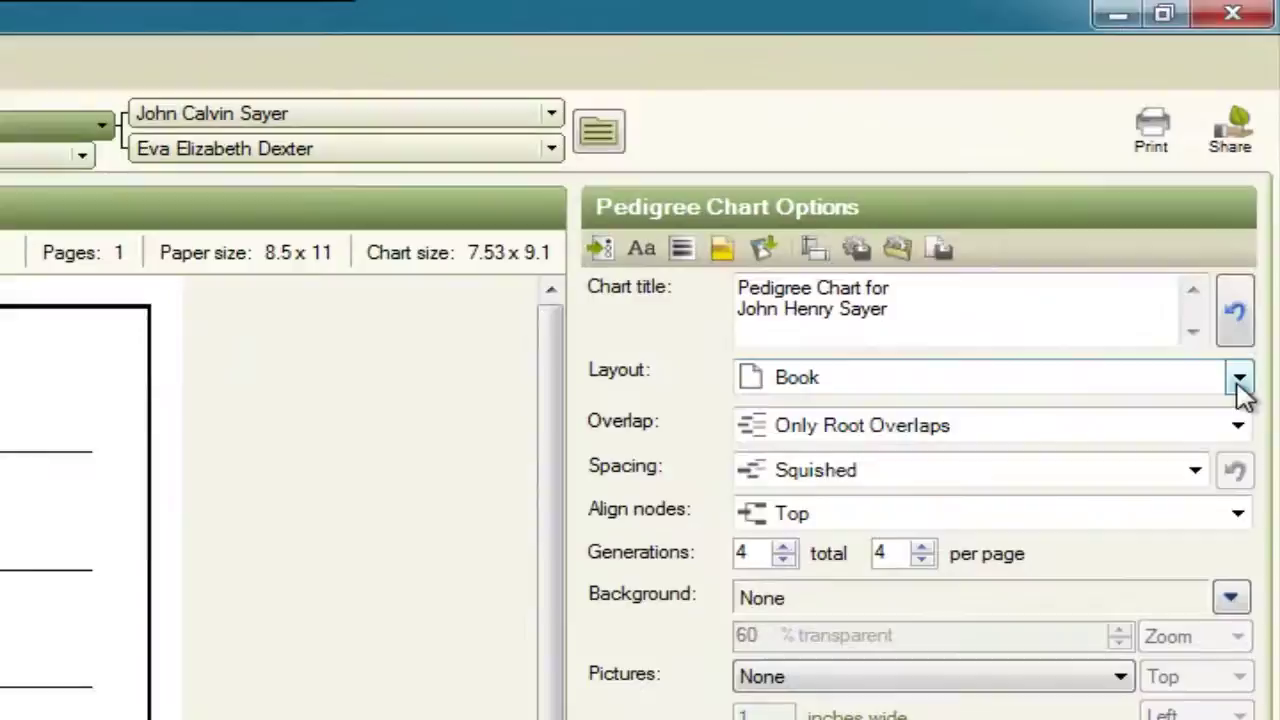
left_click(1240, 380)
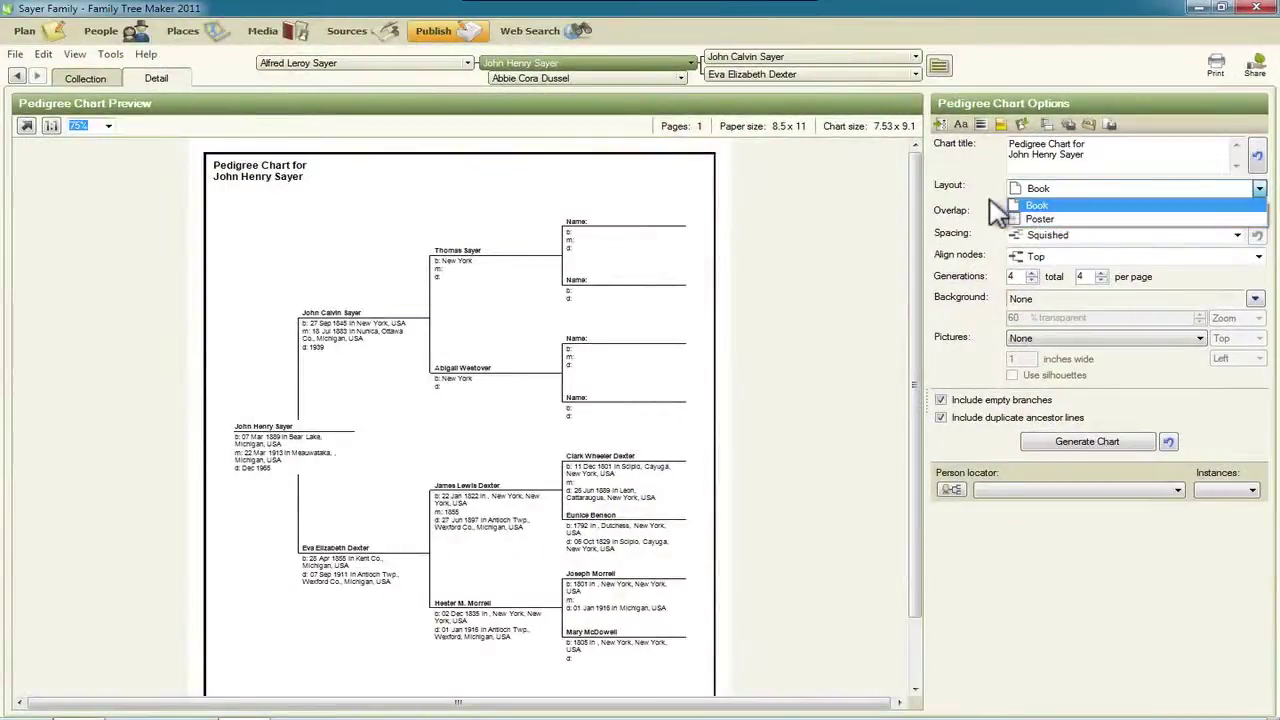
Create an hourglass chart for the same person and set its last descendant generation to display vertically
left_click(100, 85)
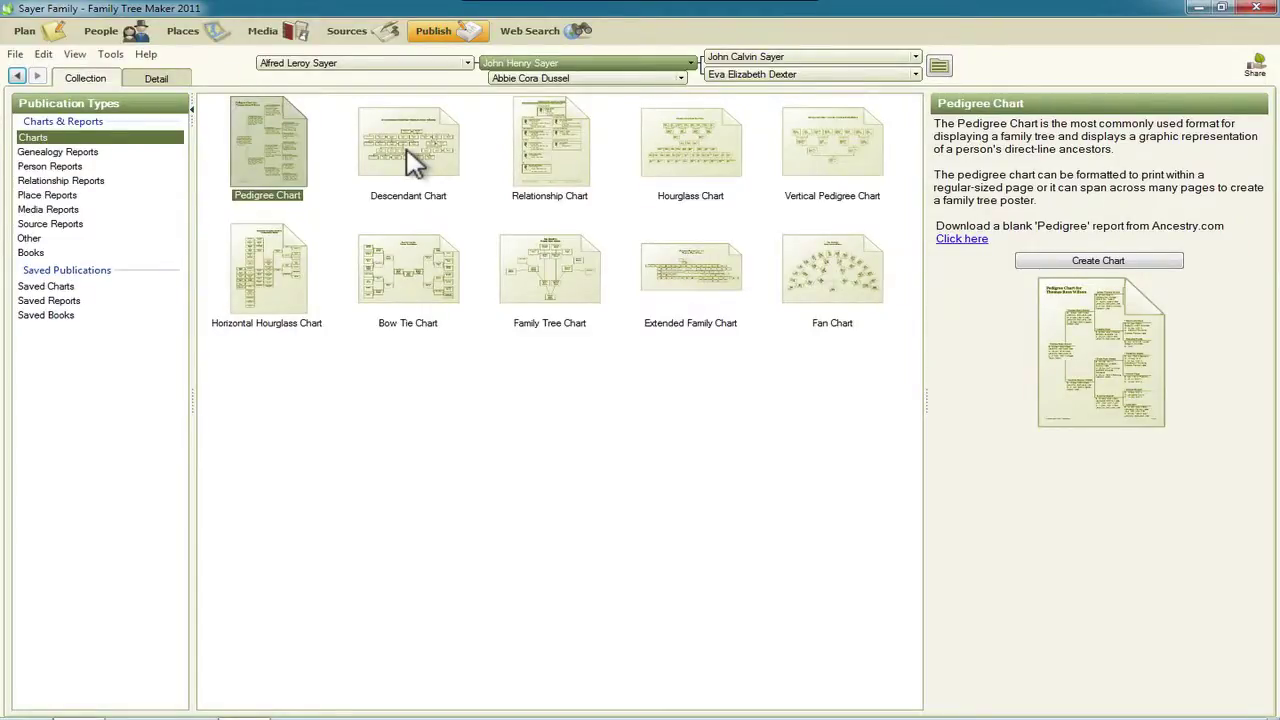
left_click(685, 157)
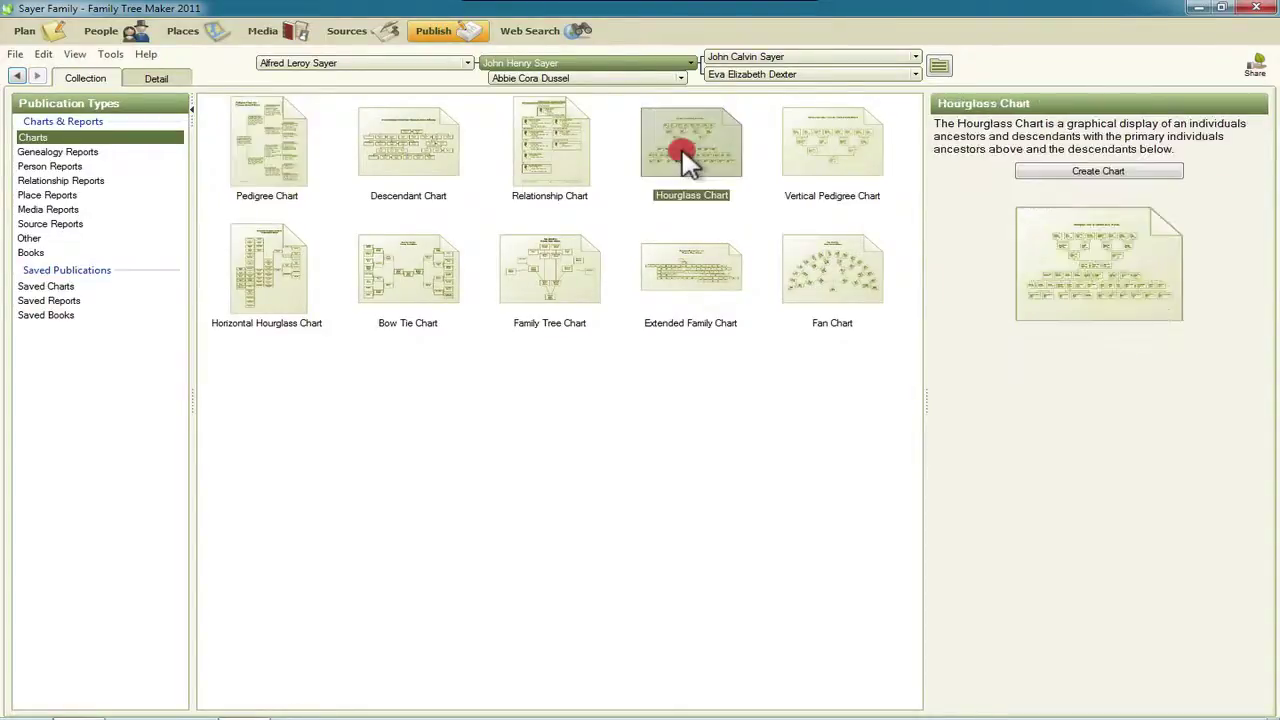
left_click(1094, 182)
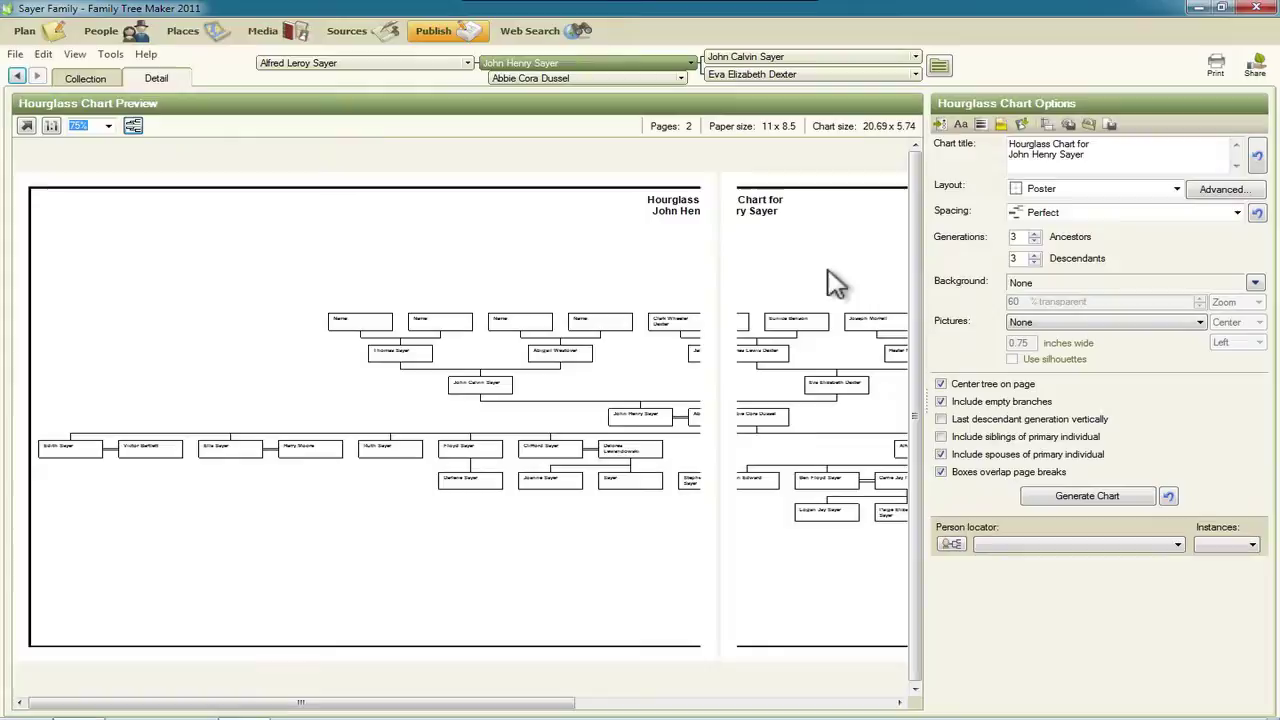
left_click(838, 703)
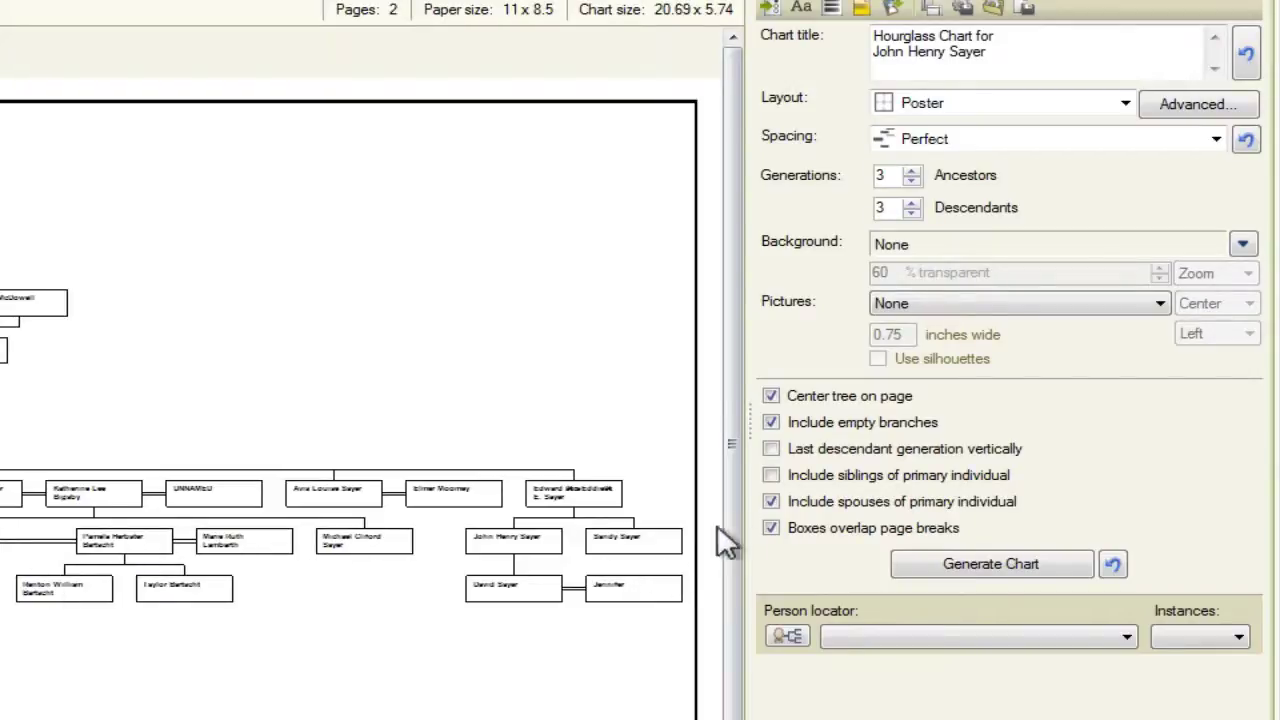
left_click(771, 449)
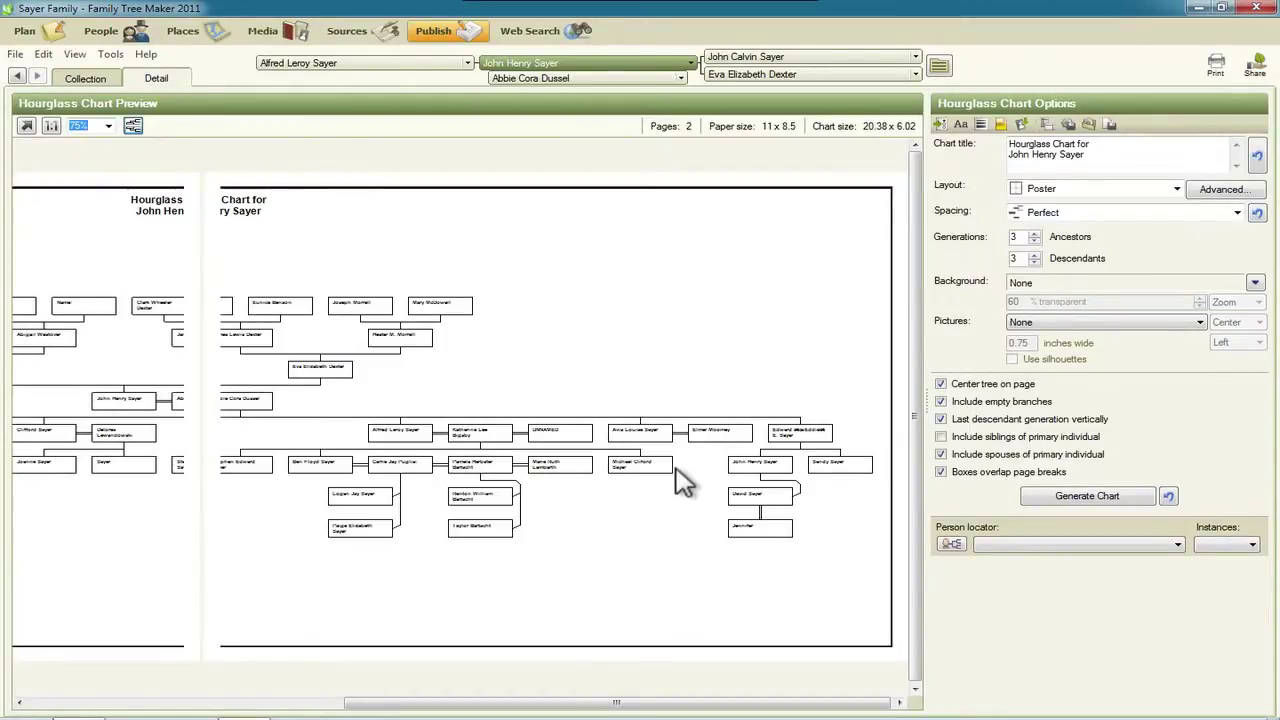
left_click(942, 421)
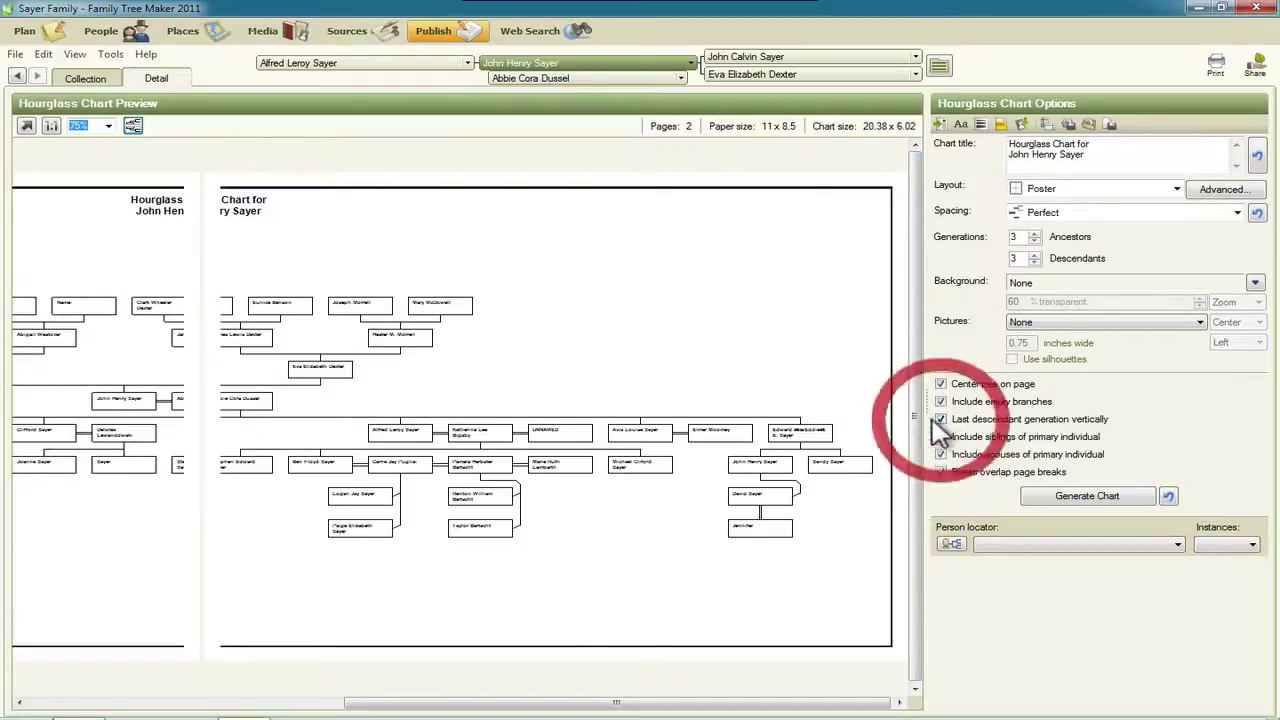
Create a descendant chart for the same person with the last descendant generation laid out vertically
left_click(87, 81)
left_click(430, 168)
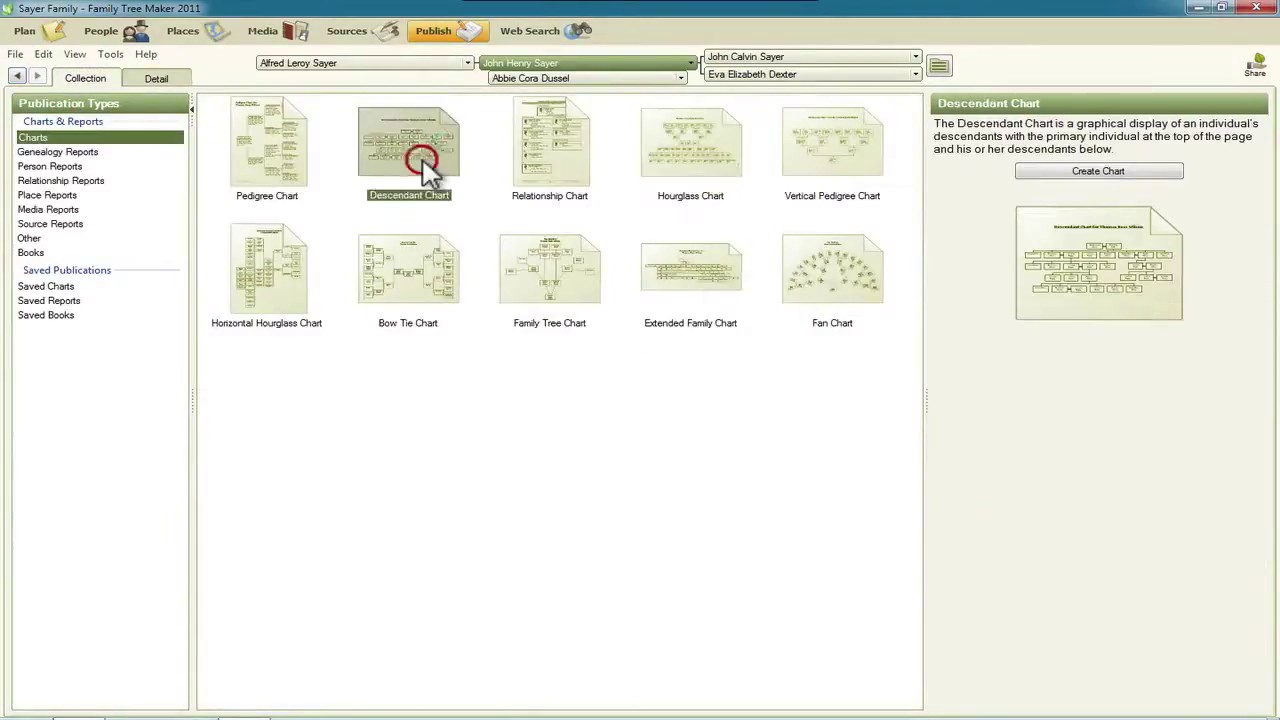
left_click(1100, 172)
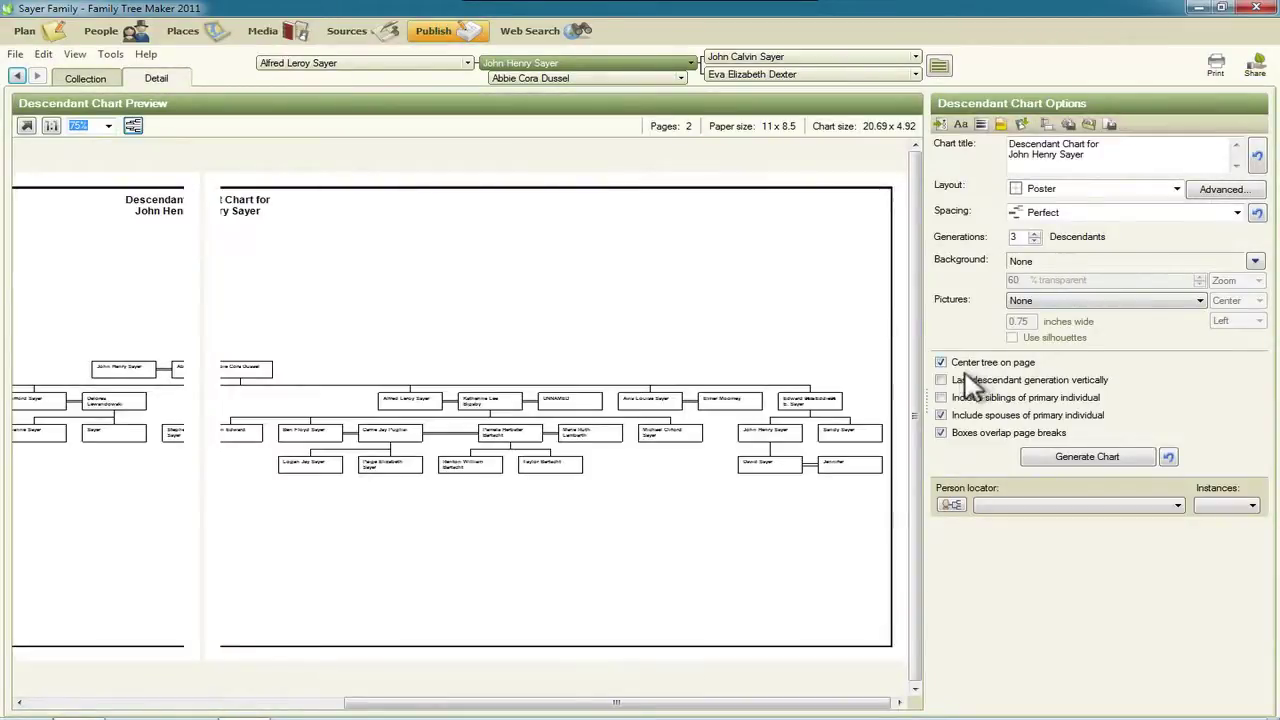
left_click(941, 380)
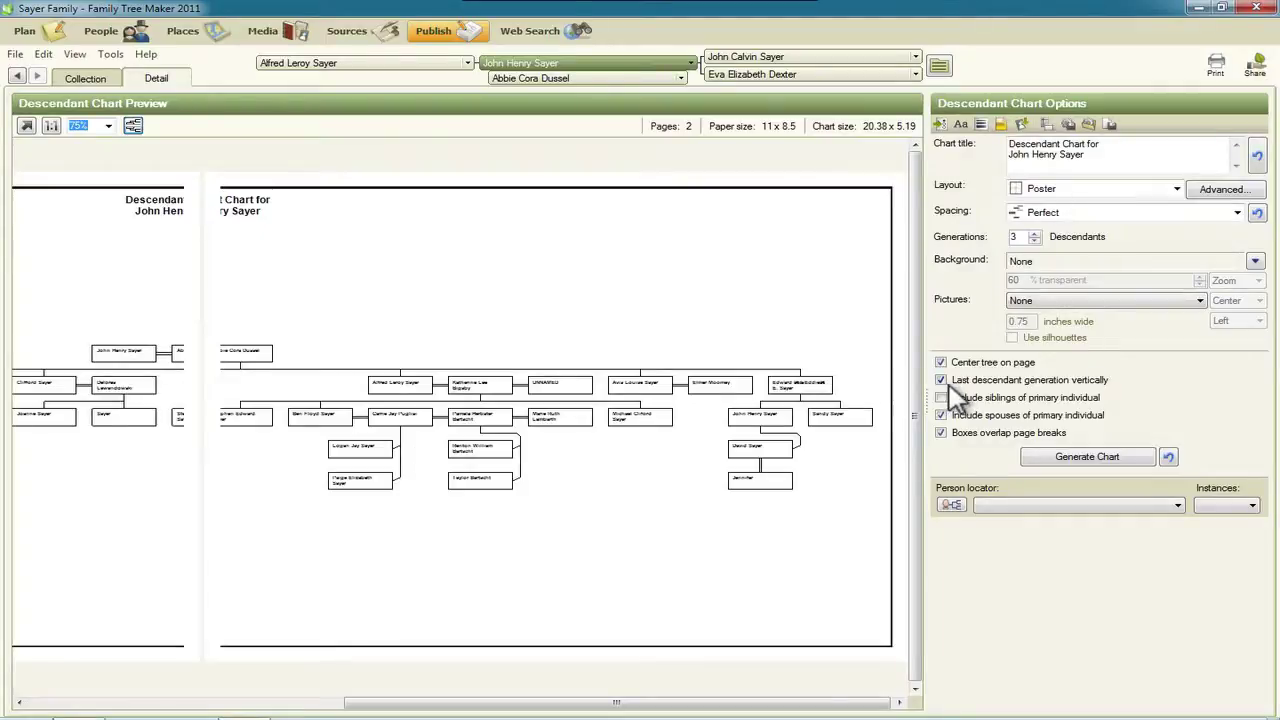
Create a bow tie chart showing the same person's paternal and maternal ancestors
left_click(100, 86)
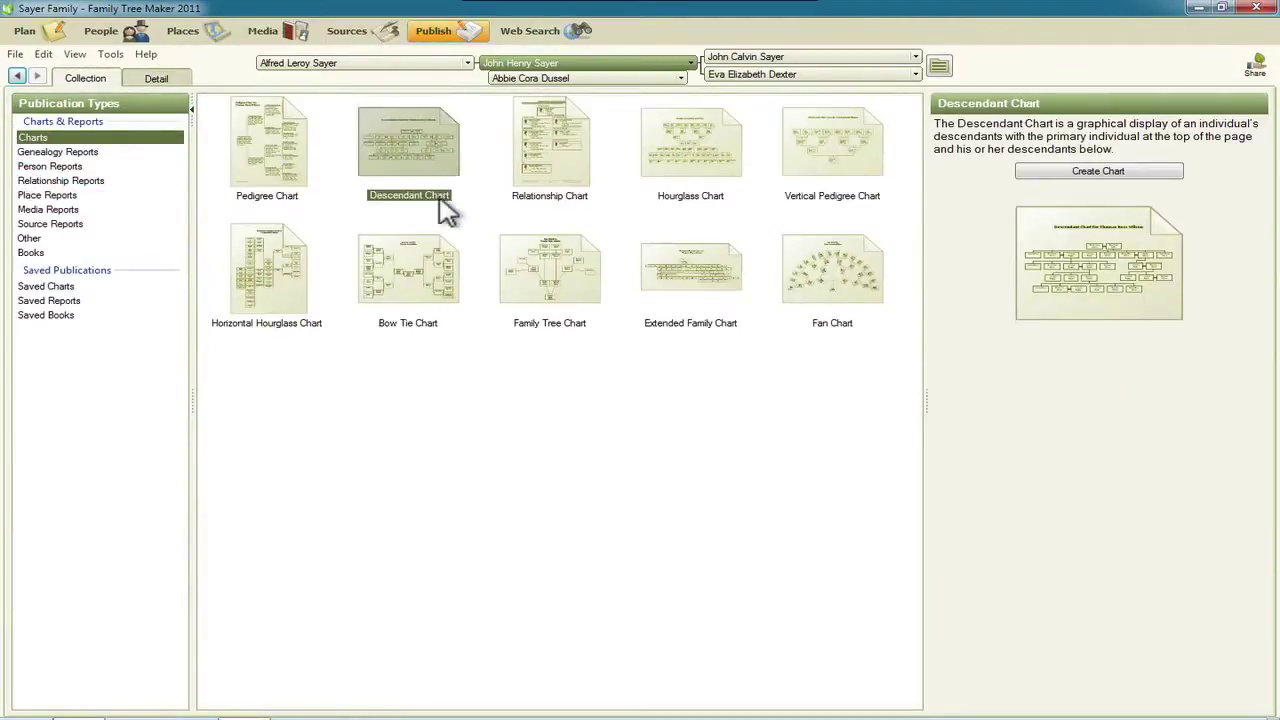
left_click(415, 290)
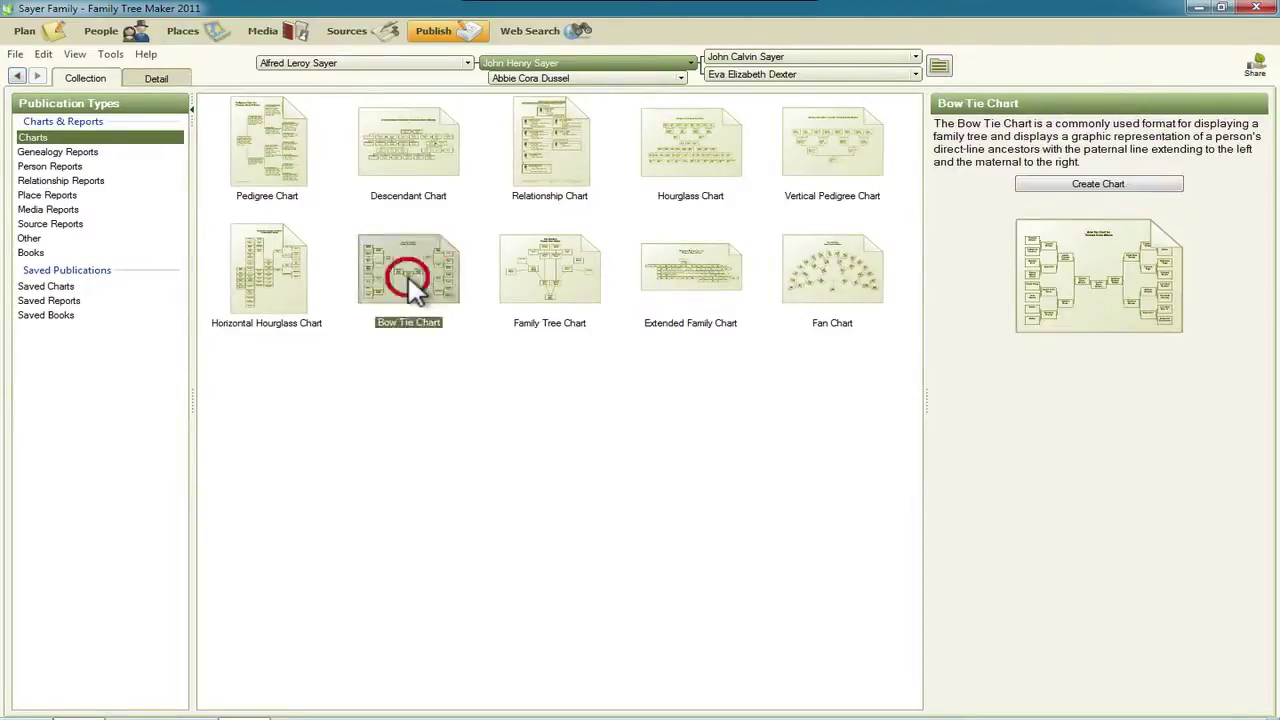
left_click(1095, 190)
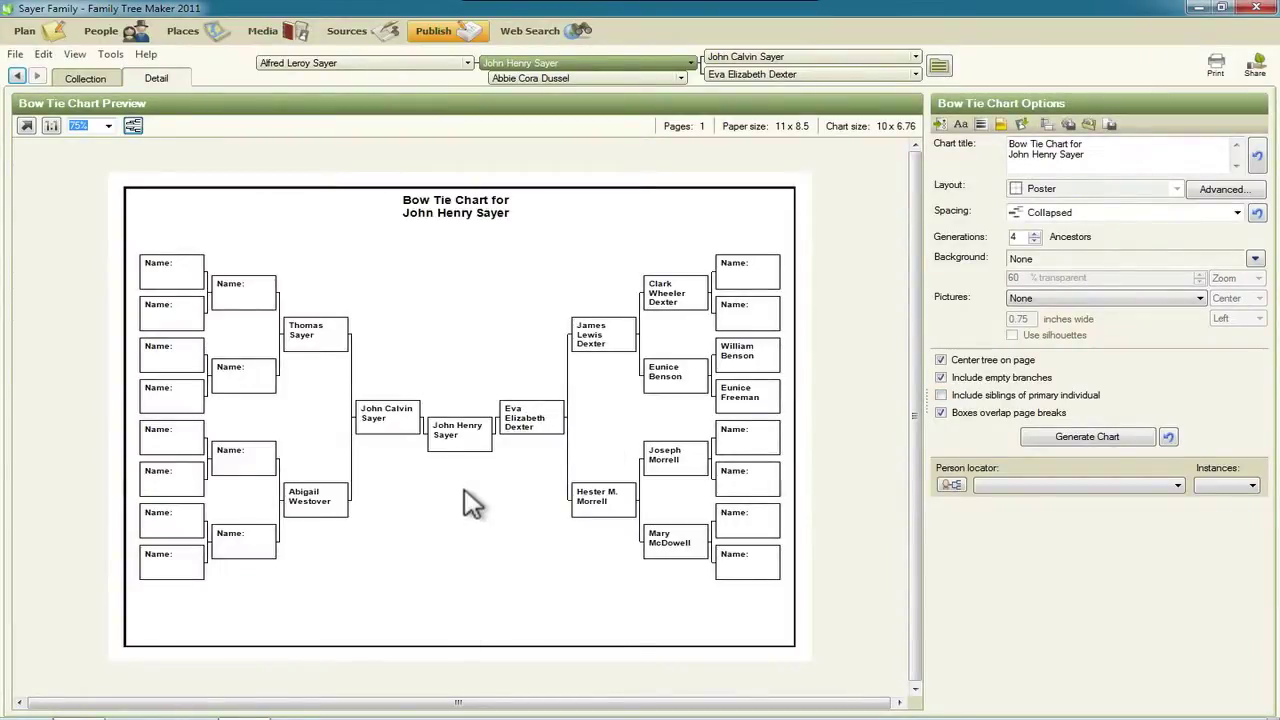
Preview the bow tie chart with the primary individual's siblings included, and exclude them again
left_click(941, 396)
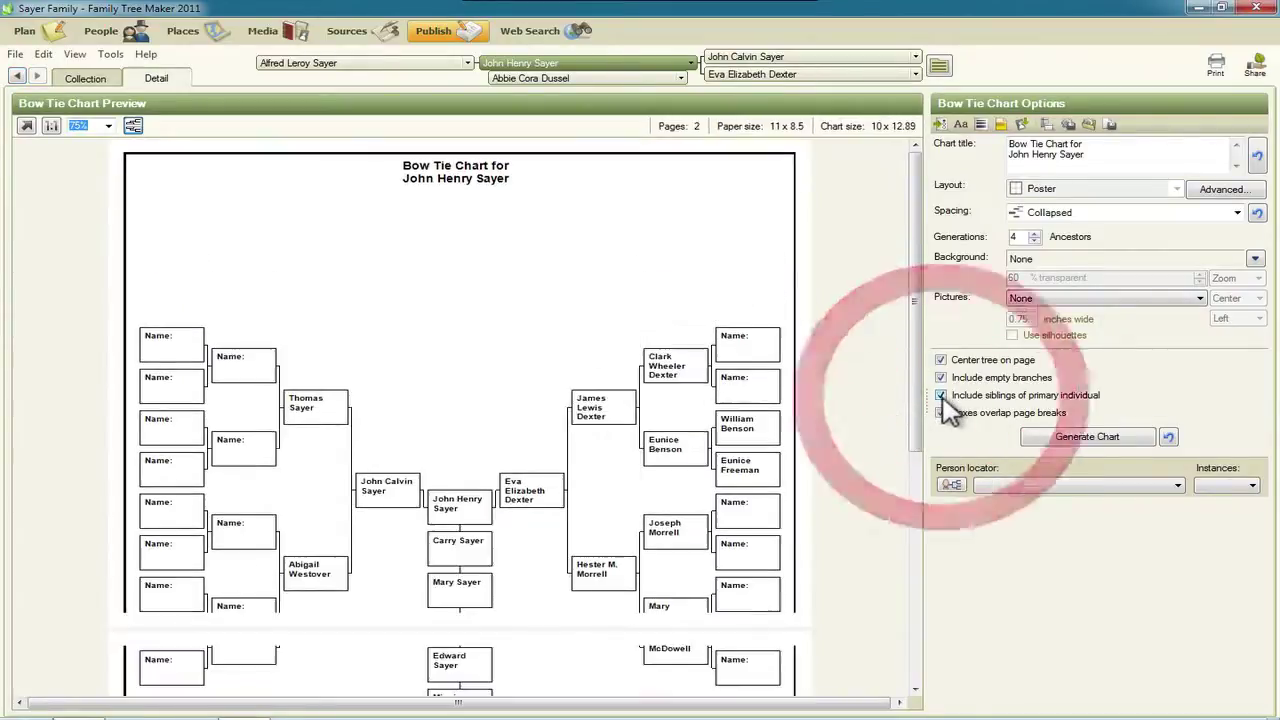
left_click_drag(918, 360, 916, 516)
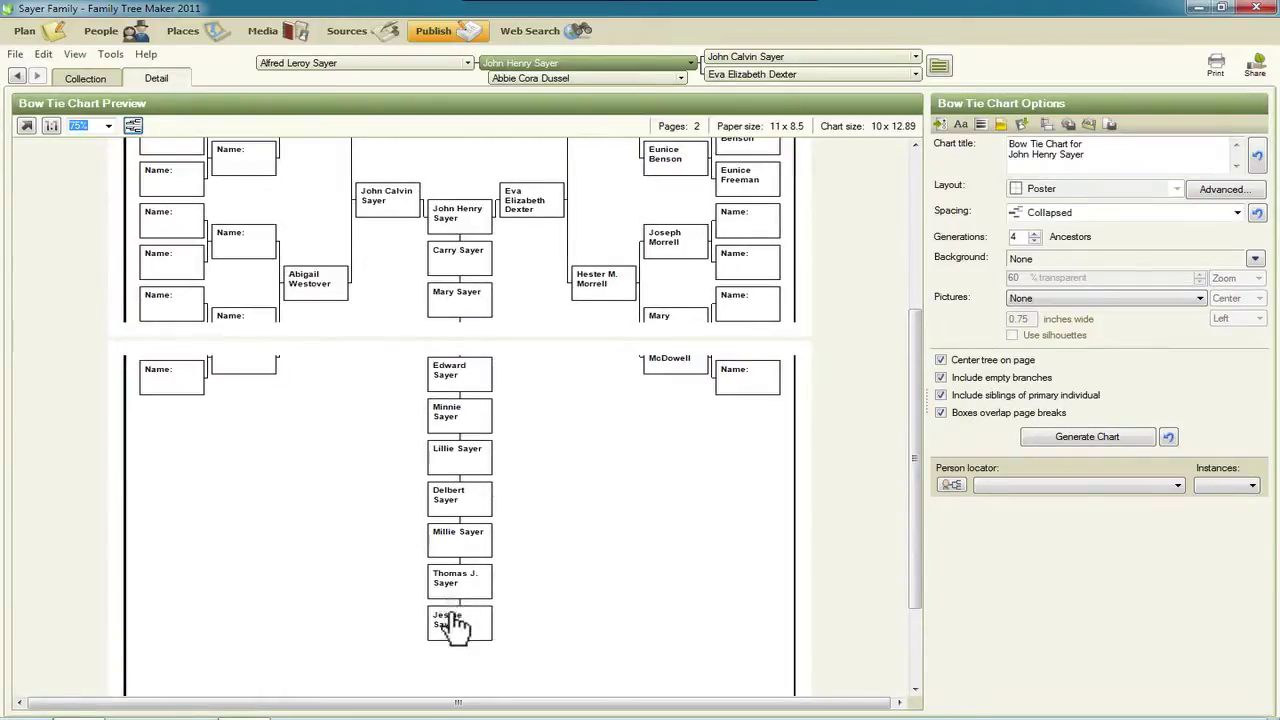
left_click(941, 395)
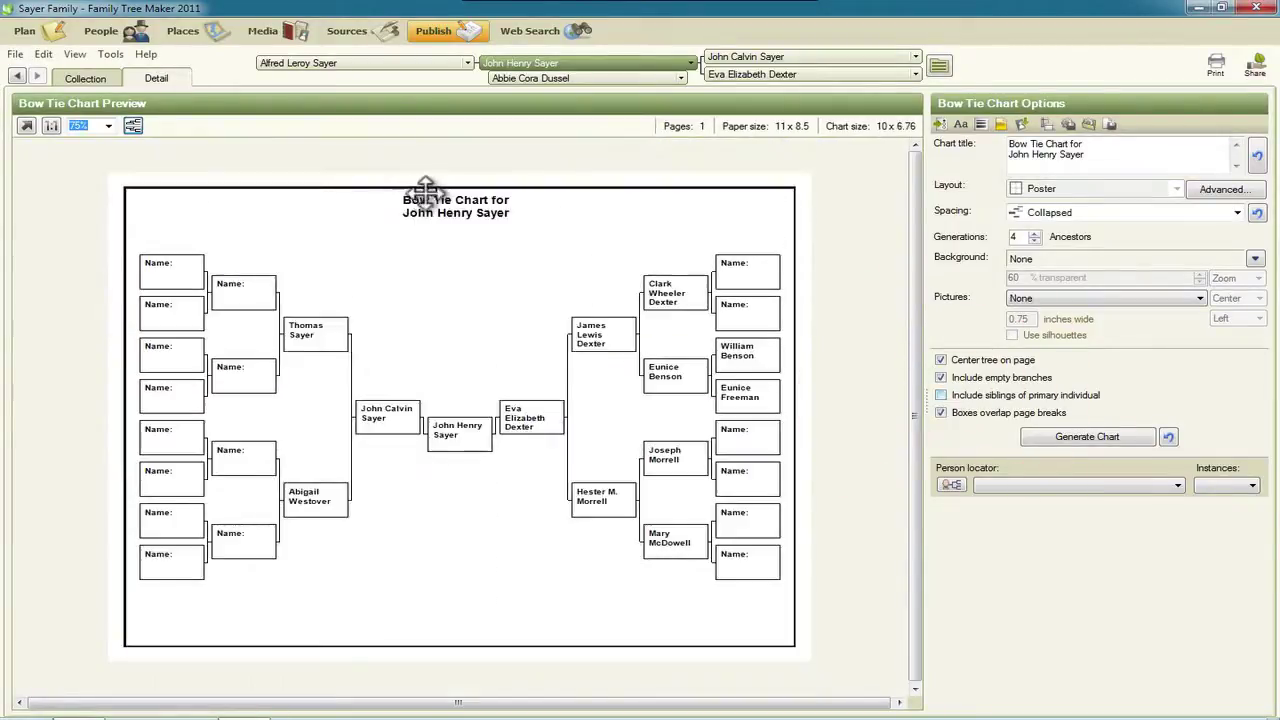
Create a fan chart for the same person and shape it as a half circle
left_click(85, 78)
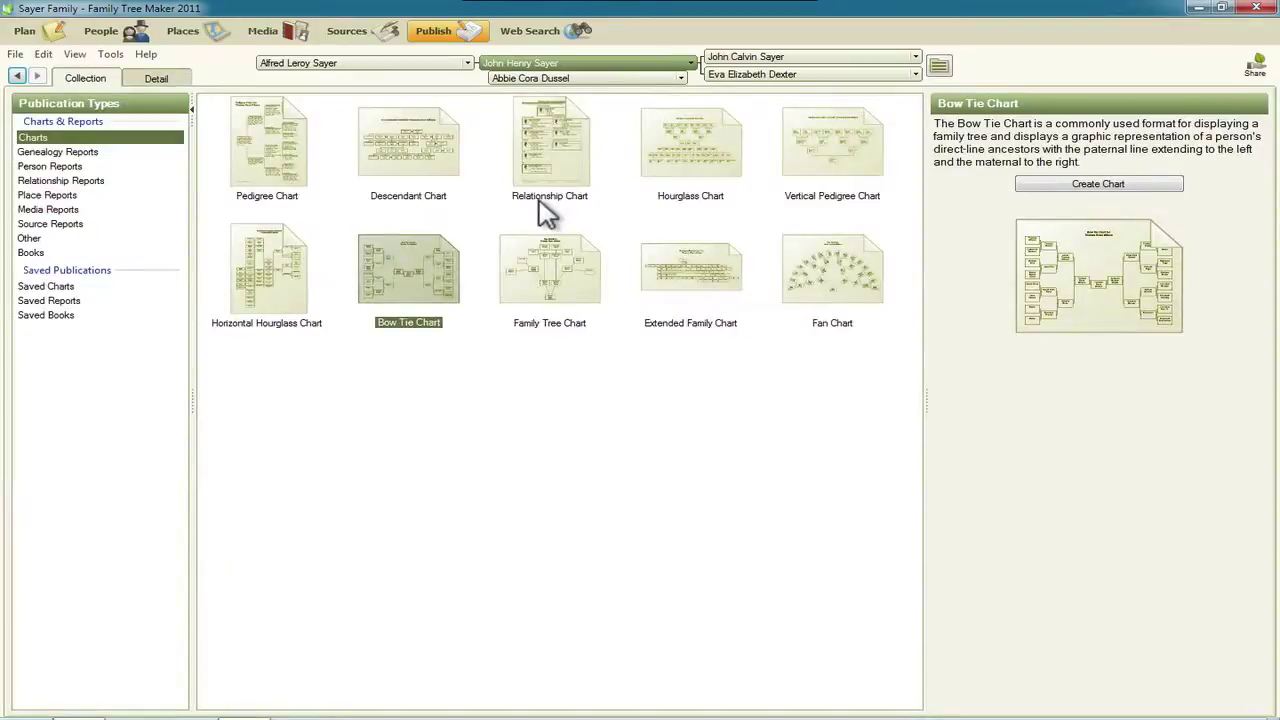
left_click(846, 279)
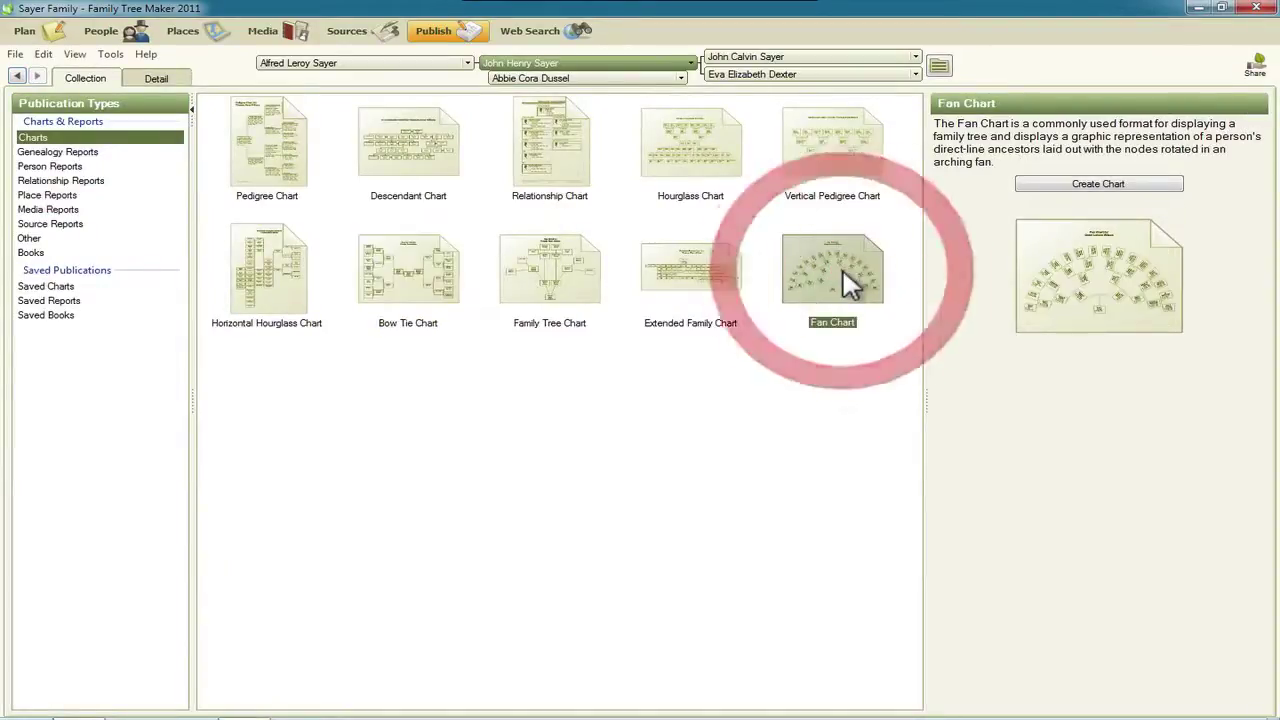
left_click(1110, 186)
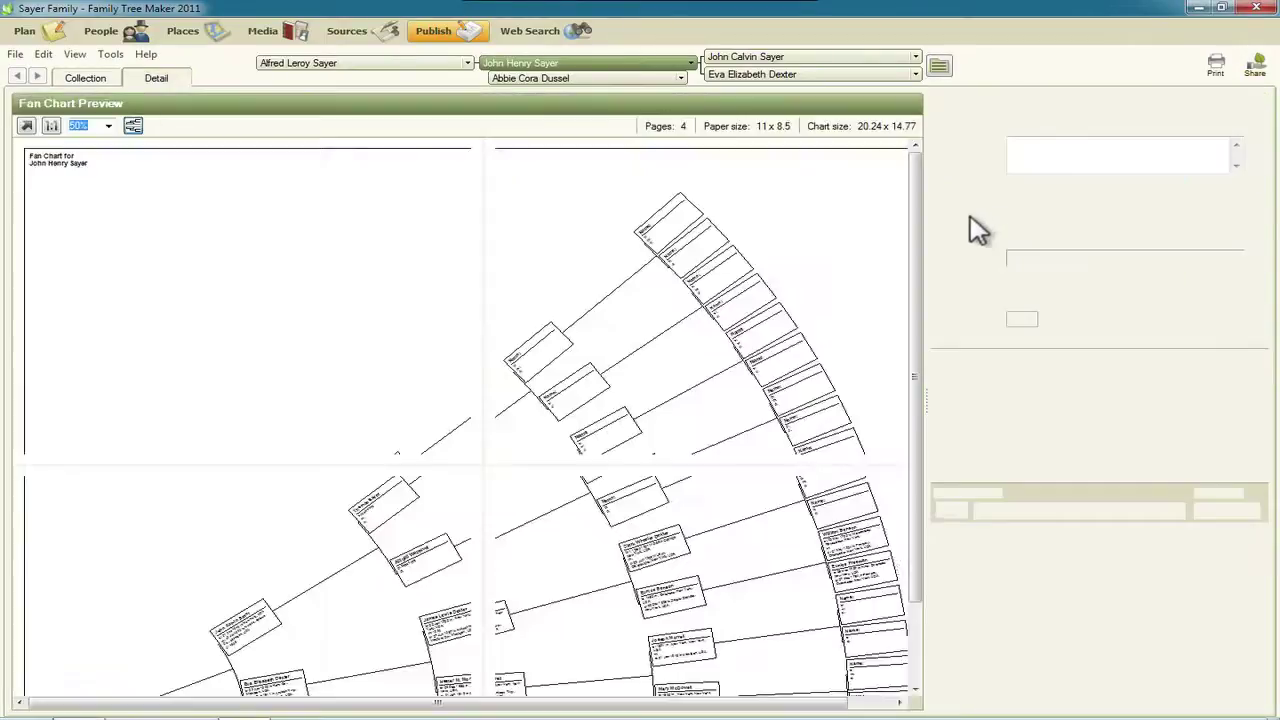
left_click(995, 430)
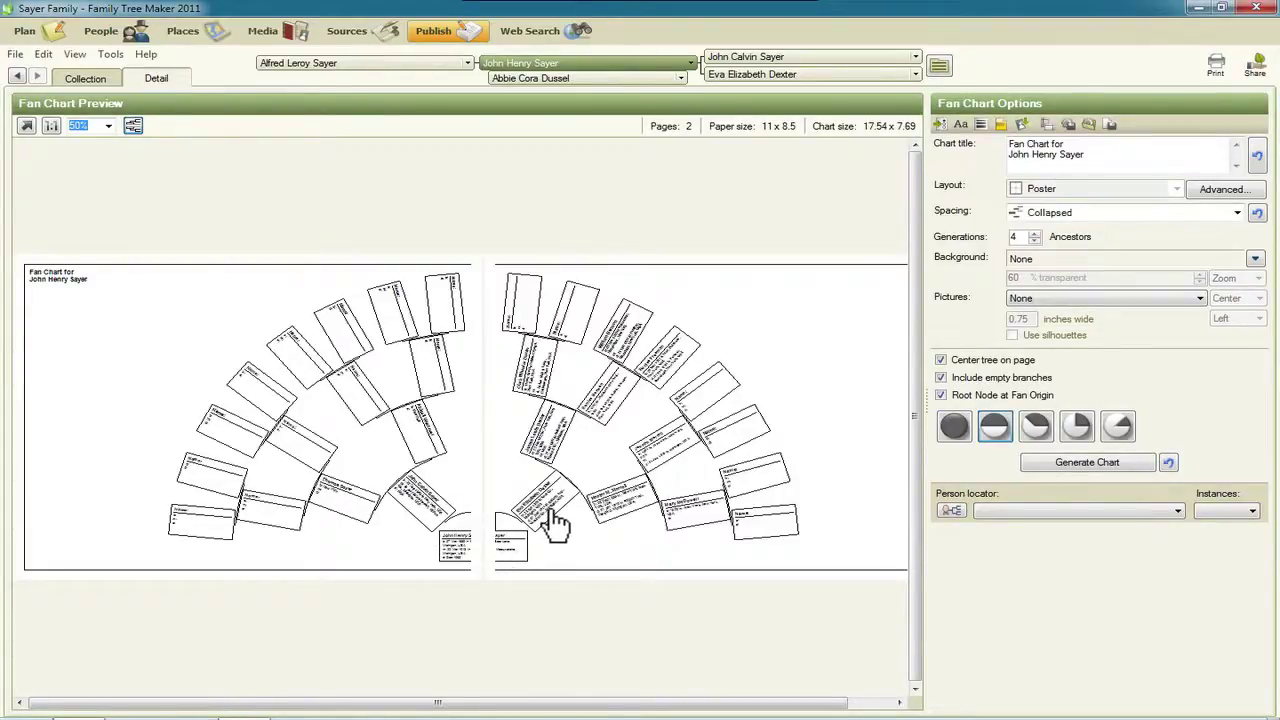
Compare the fan chart as a 360-degree circle and in the three narrower fan shapes, and return it to the half circle
left_click(953, 426)
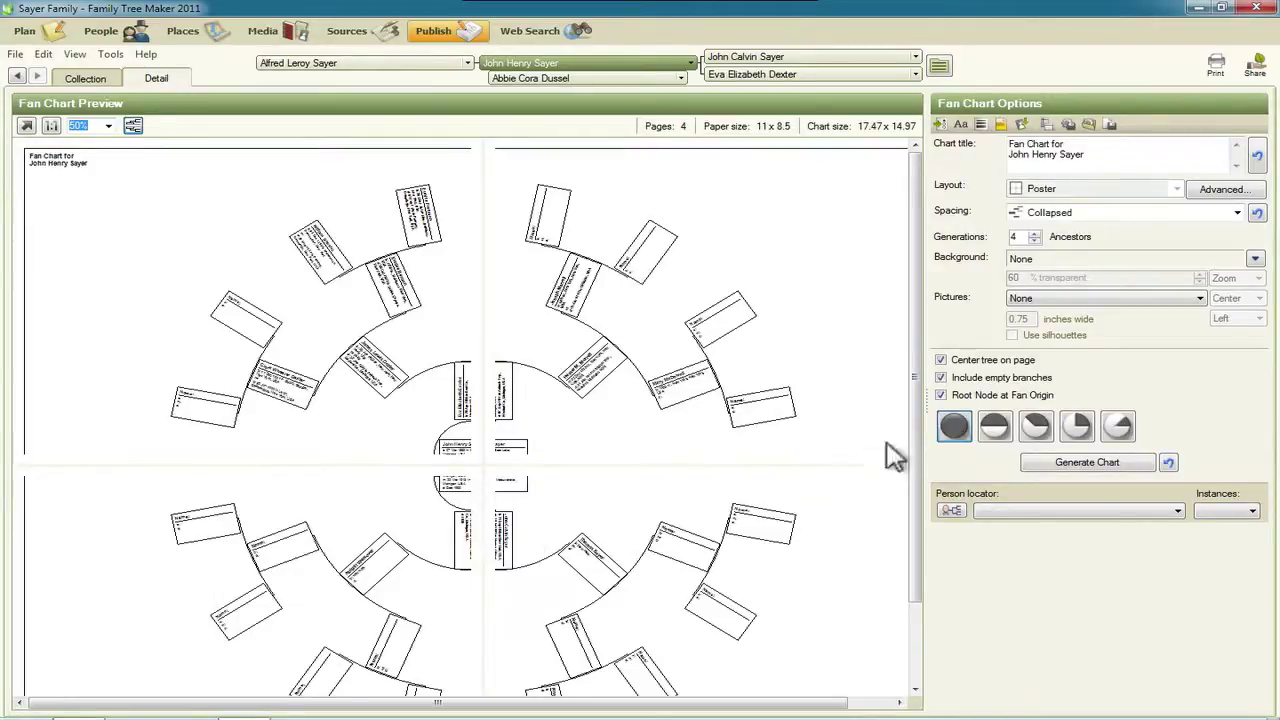
left_click(1038, 430)
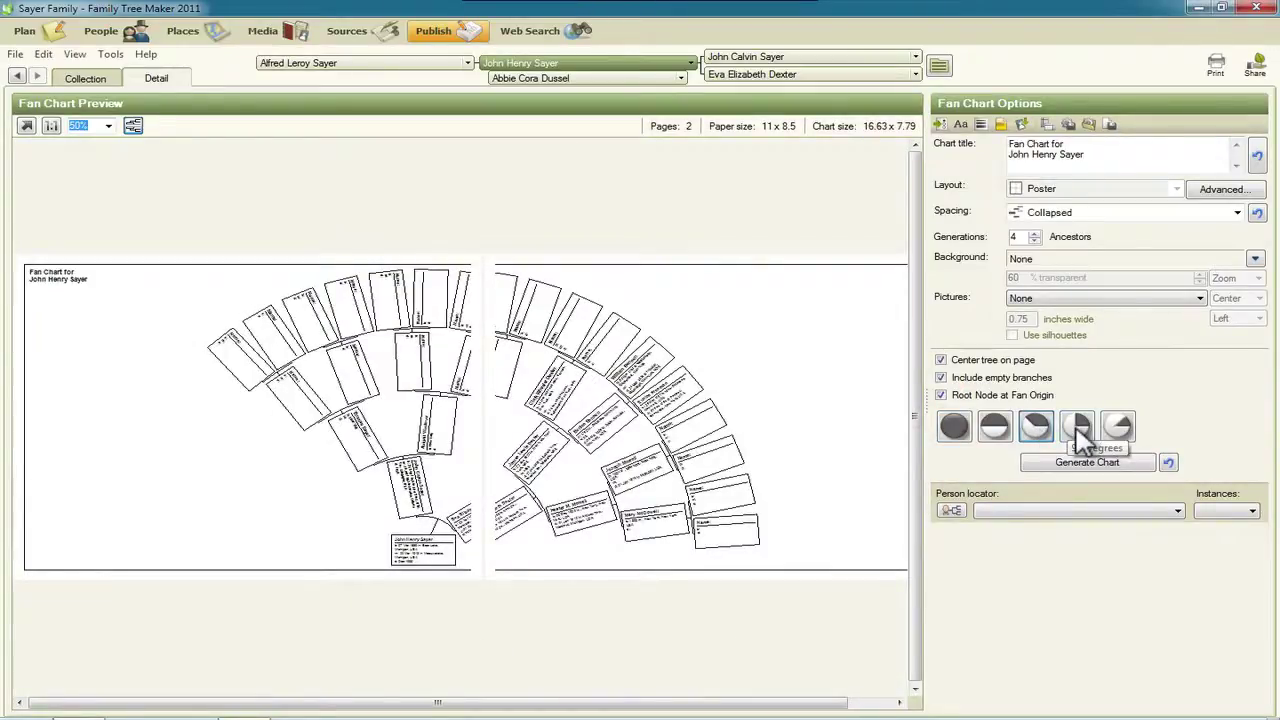
left_click(1078, 432)
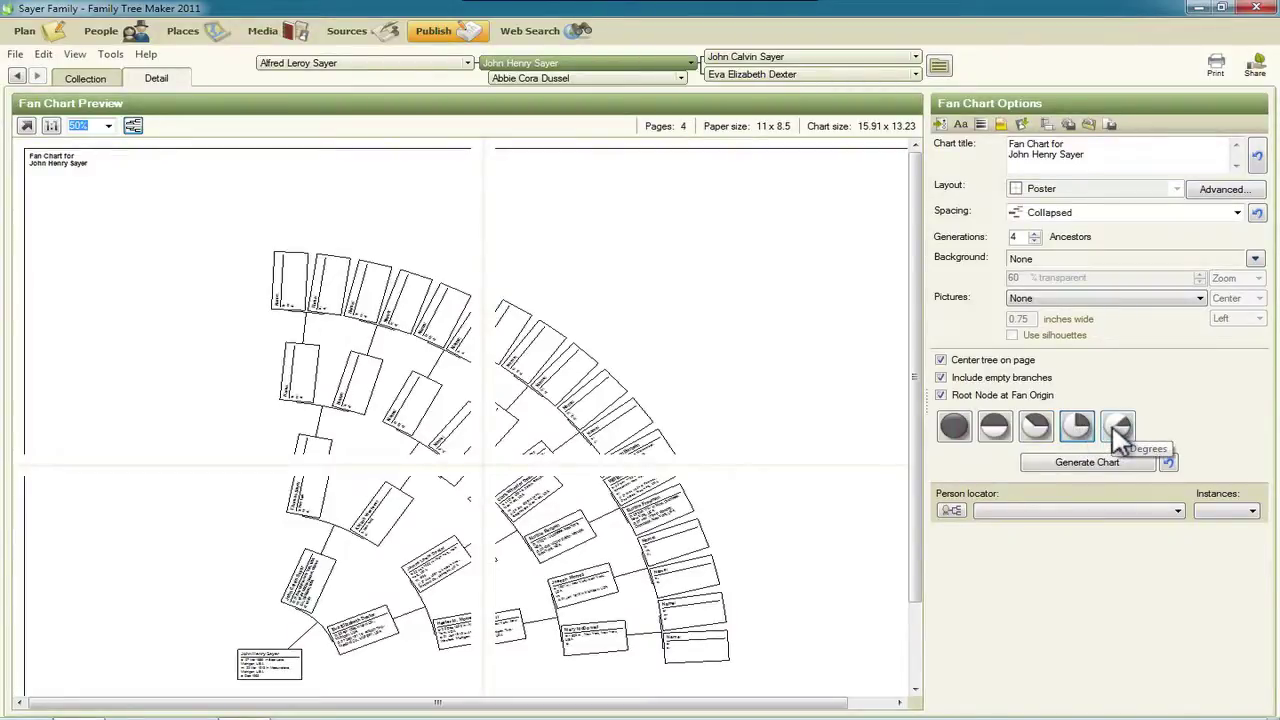
left_click(1118, 432)
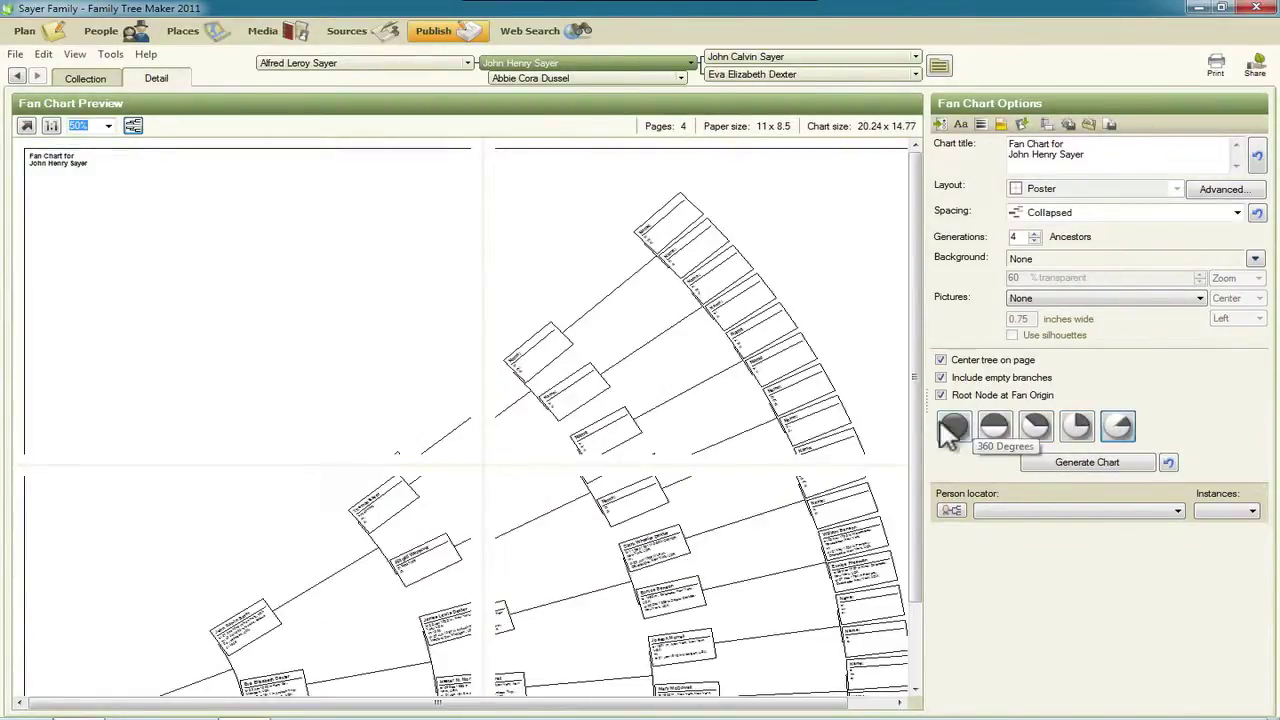
left_click_drag(916, 440, 925, 540)
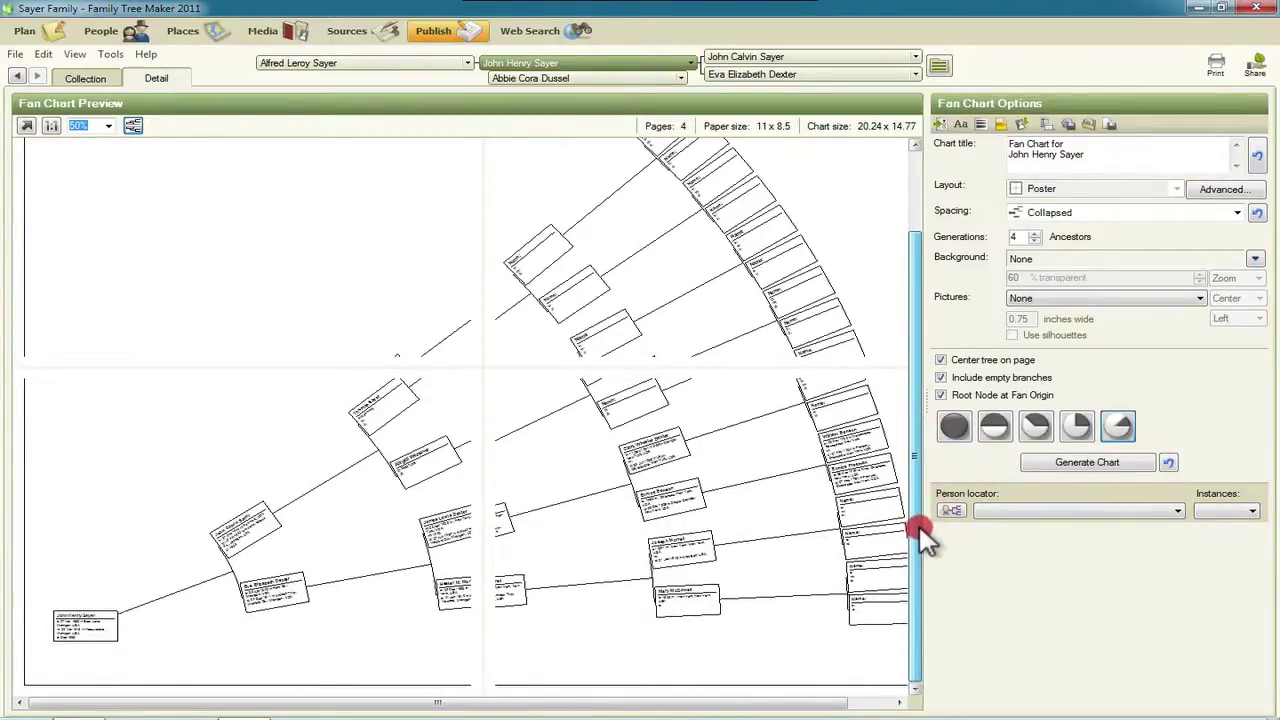
left_click(998, 430)
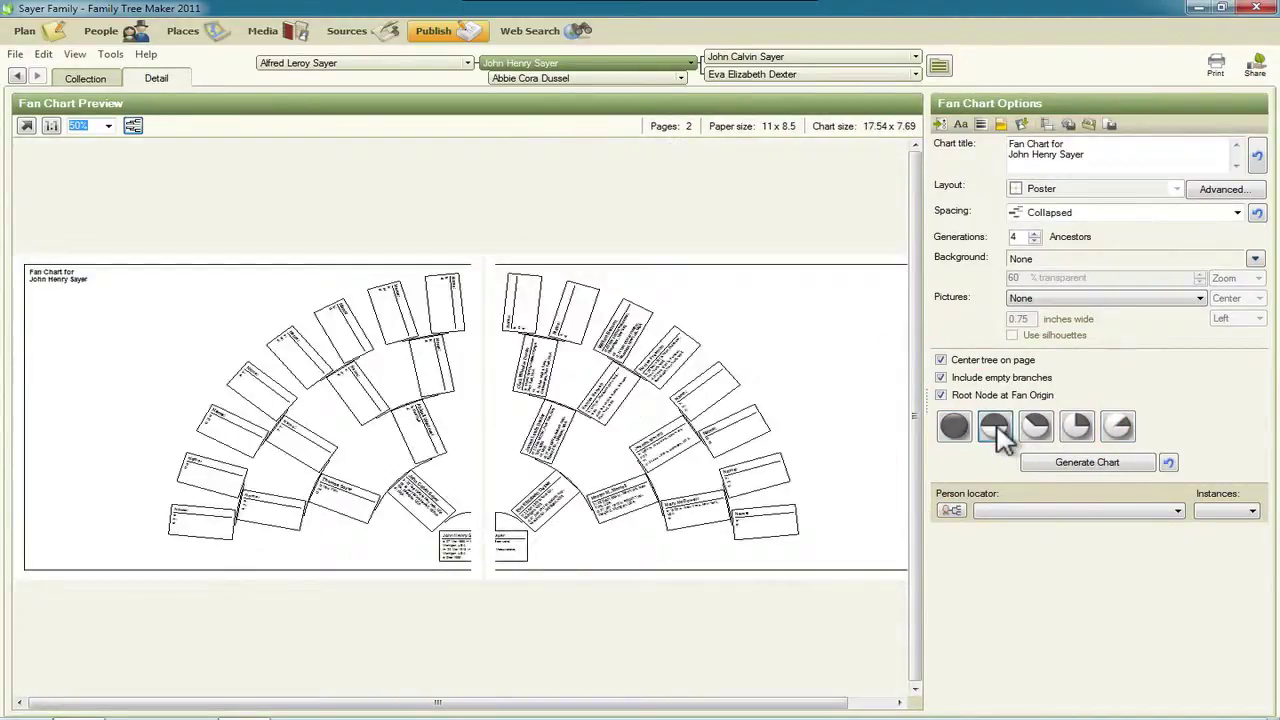